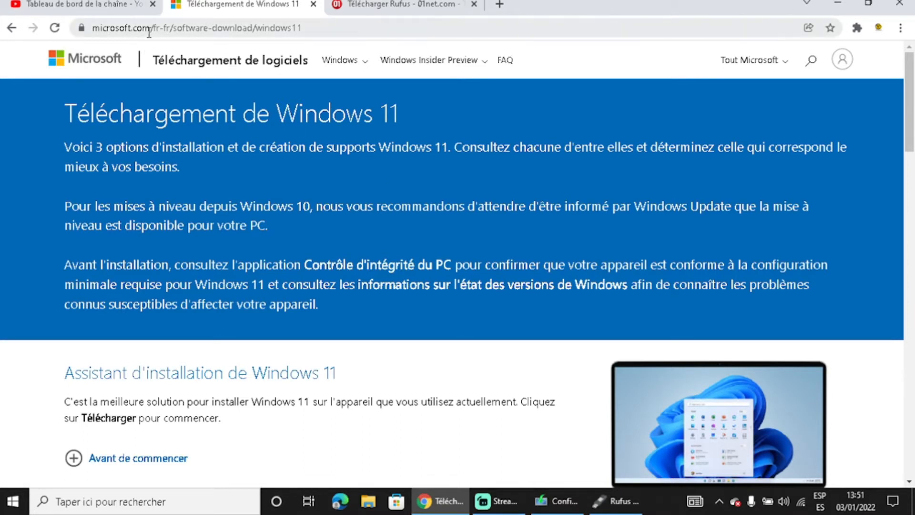
Download the Media Creation Tool from the "Création d'un support d'installation de Windows 11" section of Microsoft's download page
{"action": "scroll", "coordinate": [584, 190], "scroll_direction": "down", "scroll_amount": 4}
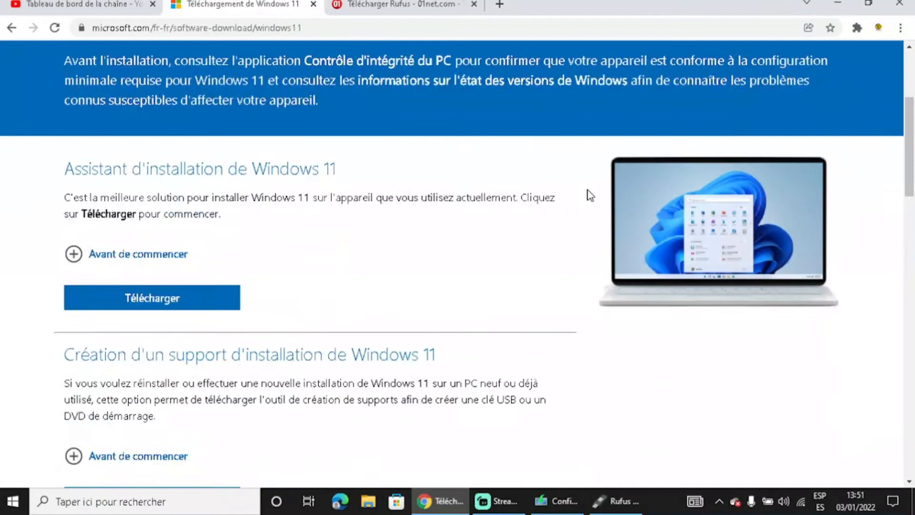
{"action": "scroll", "coordinate": [590, 195], "scroll_direction": "down", "scroll_amount": 1}
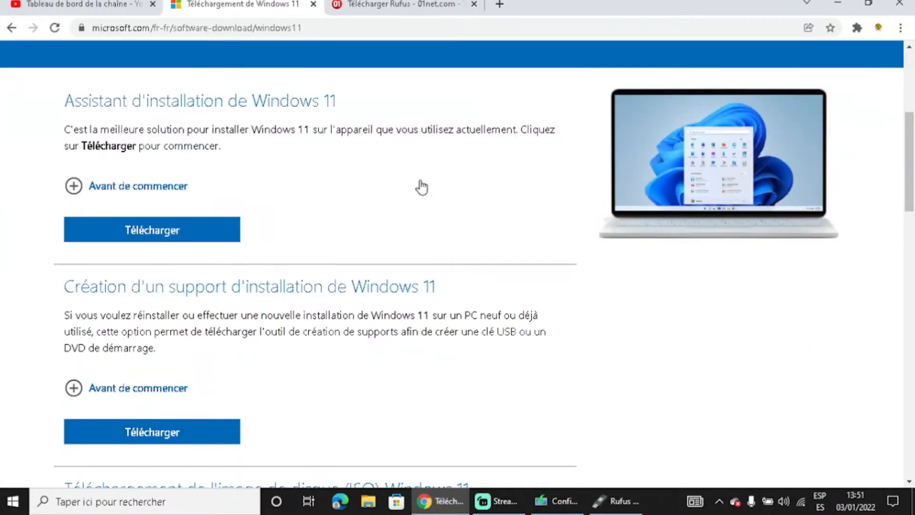
{"action": "scroll", "coordinate": [423, 204], "scroll_direction": "down", "scroll_amount": 5}
{"action": "scroll", "coordinate": [423, 204], "scroll_direction": "up", "scroll_amount": 5}
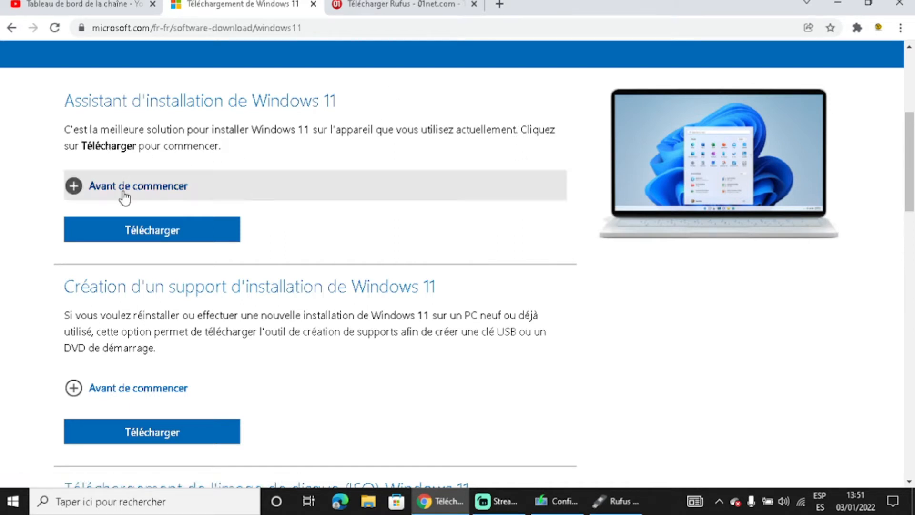
{"action": "scroll", "coordinate": [19, 127], "scroll_direction": "down", "scroll_amount": 4}
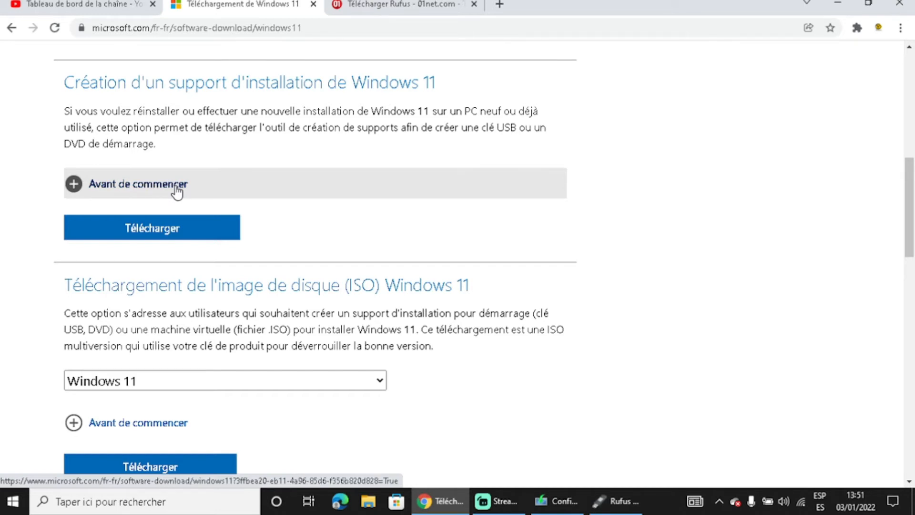
{"action": "left_click", "coordinate": [165, 234]}
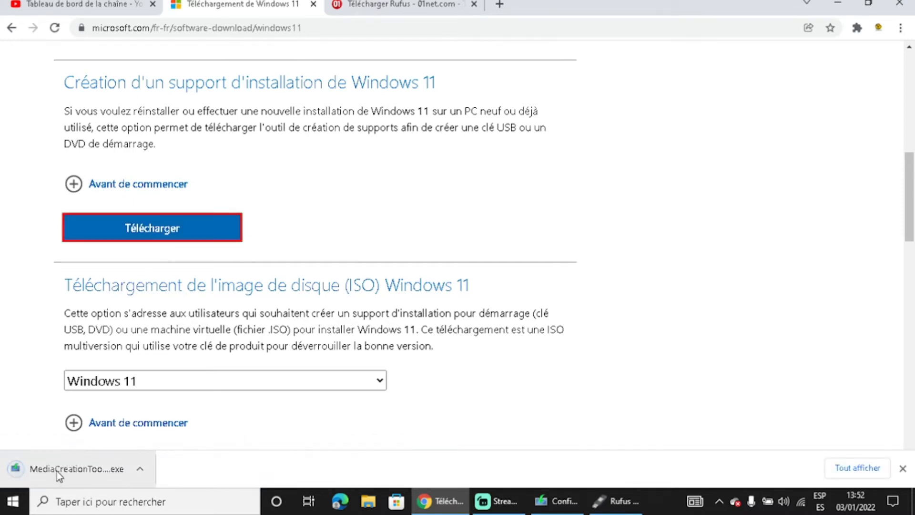
In Windows 11 Setup, accept the licence terms and set the language to français (France) instead of the recommended options
{"action": "left_click", "coordinate": [544, 503]}
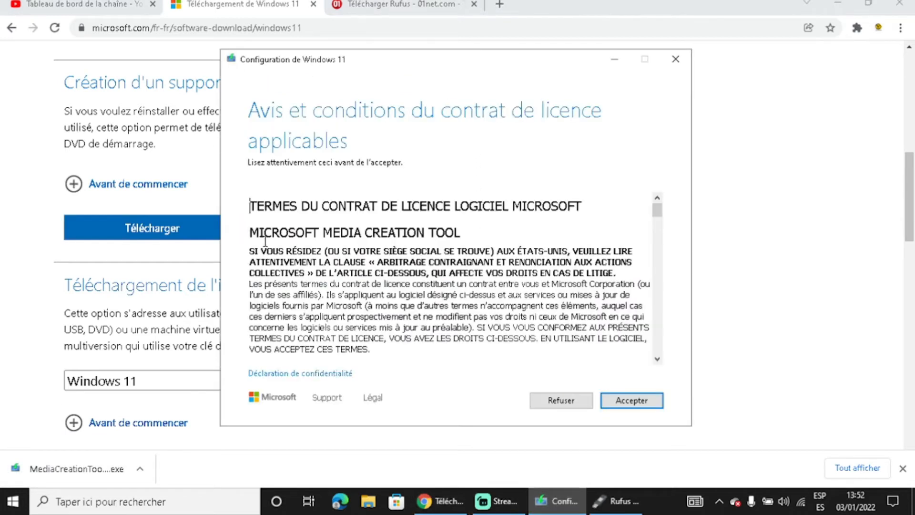
{"action": "left_click", "coordinate": [622, 403]}
{"action": "left_click", "coordinate": [254, 280]}
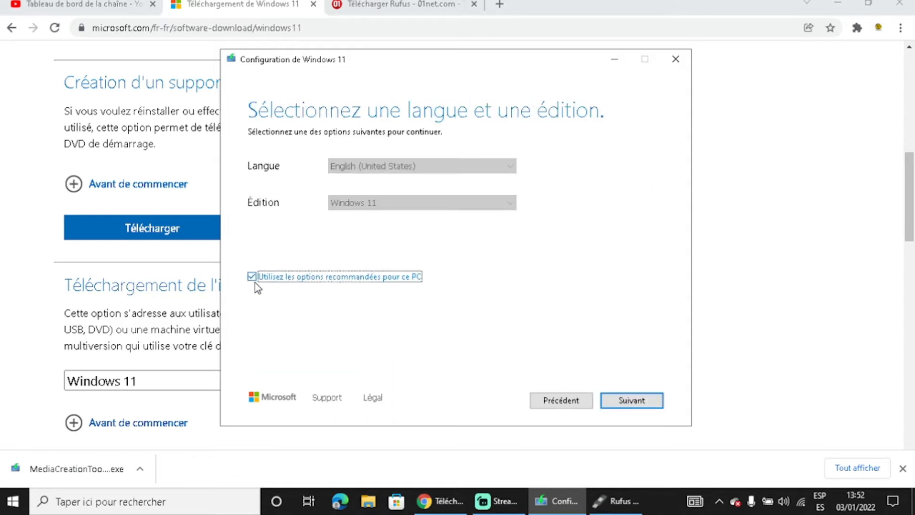
{"action": "left_click", "coordinate": [435, 168]}
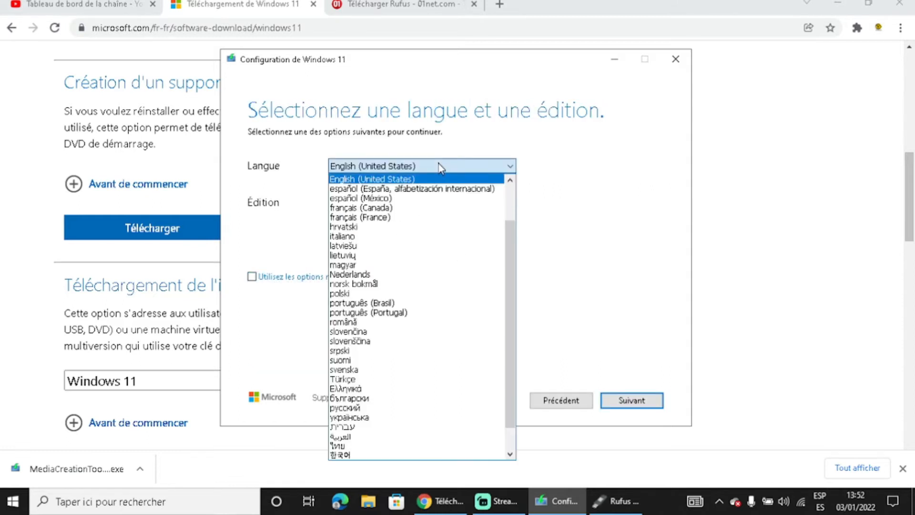
{"action": "left_click", "coordinate": [363, 218]}
{"action": "left_click", "coordinate": [624, 401]}
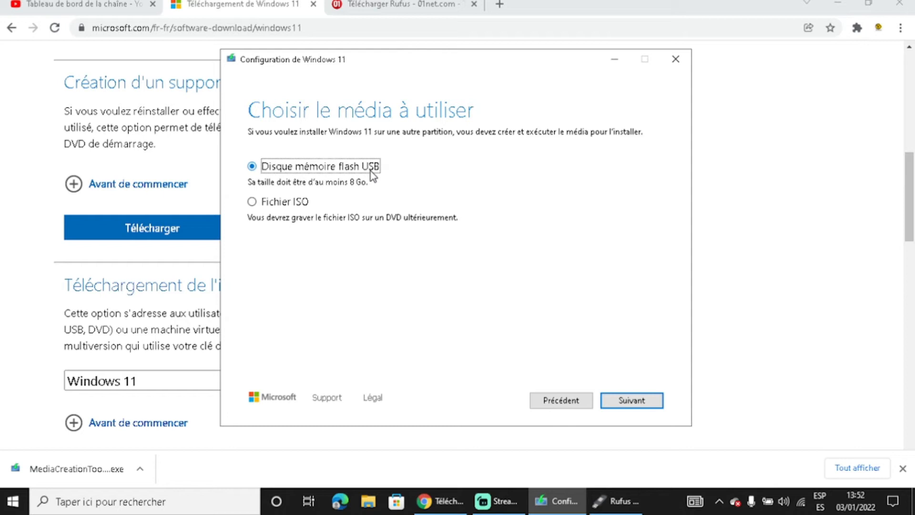
Start the Windows 11 download for the USB flash drive G:, and close the setup tool while it is running
{"action": "left_click", "coordinate": [621, 405]}
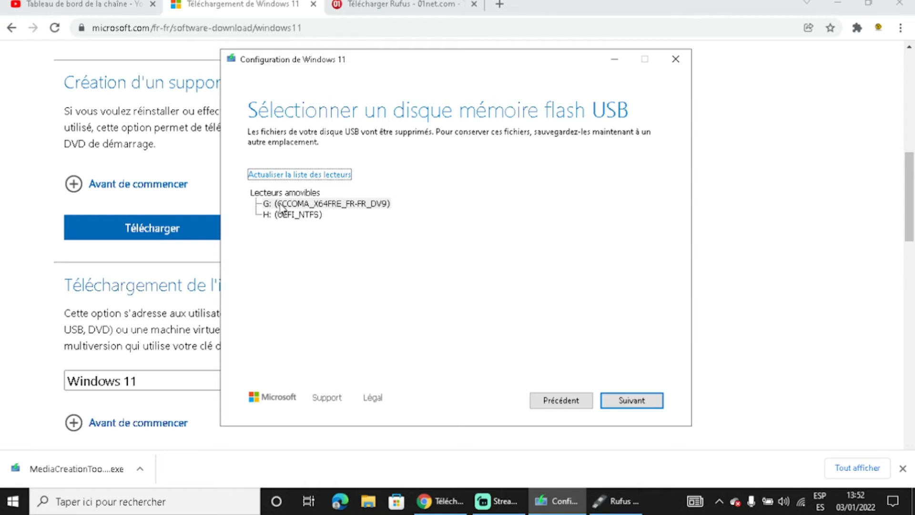
{"action": "left_click", "coordinate": [626, 401]}
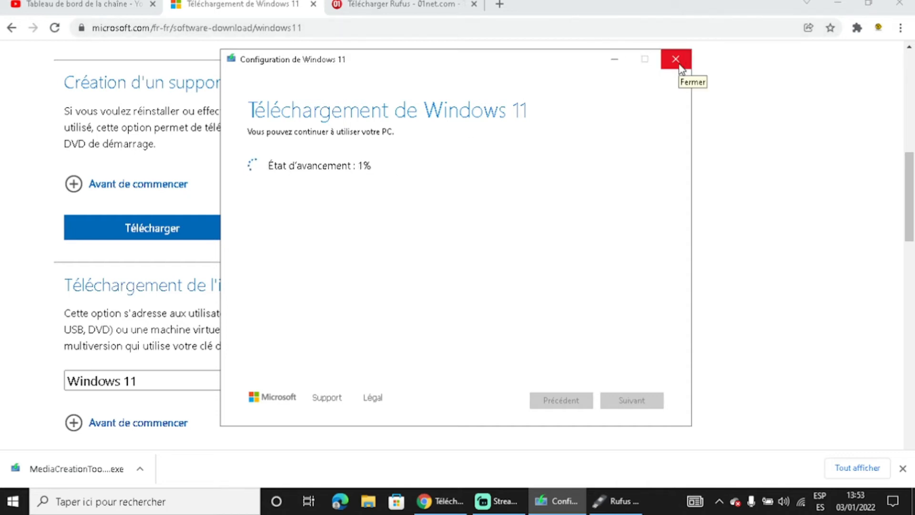
{"action": "left_click", "coordinate": [681, 68]}
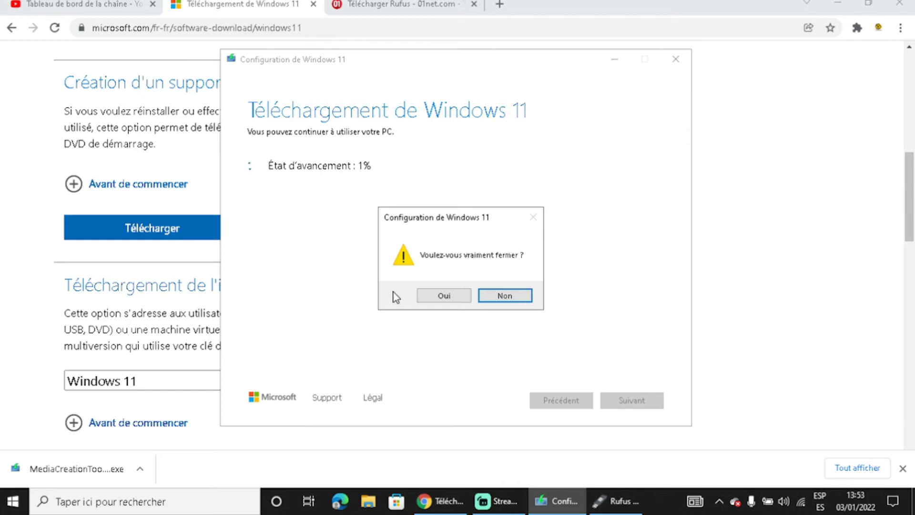
{"action": "left_click", "coordinate": [442, 298]}
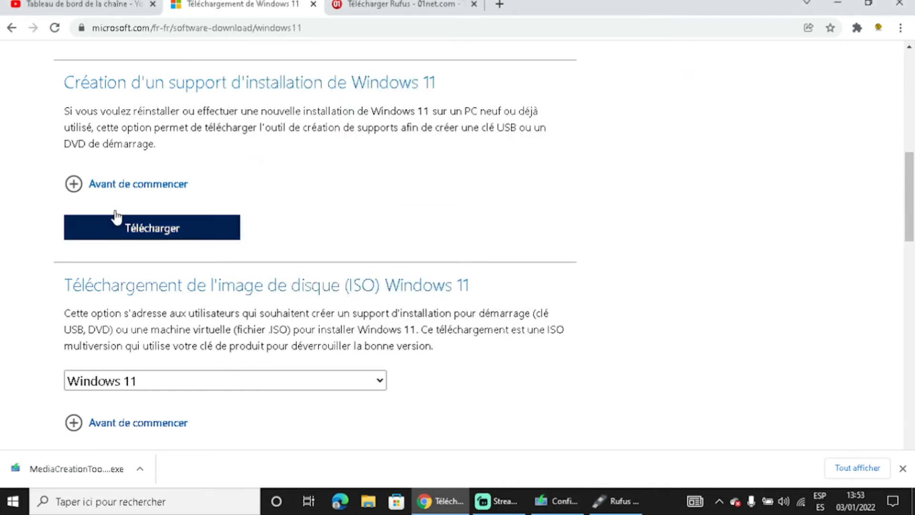
Request the Windows 11 multi-edition disk image in the ISO download section of the Microsoft page
{"action": "scroll", "coordinate": [616, 171], "scroll_direction": "down", "scroll_amount": 4}
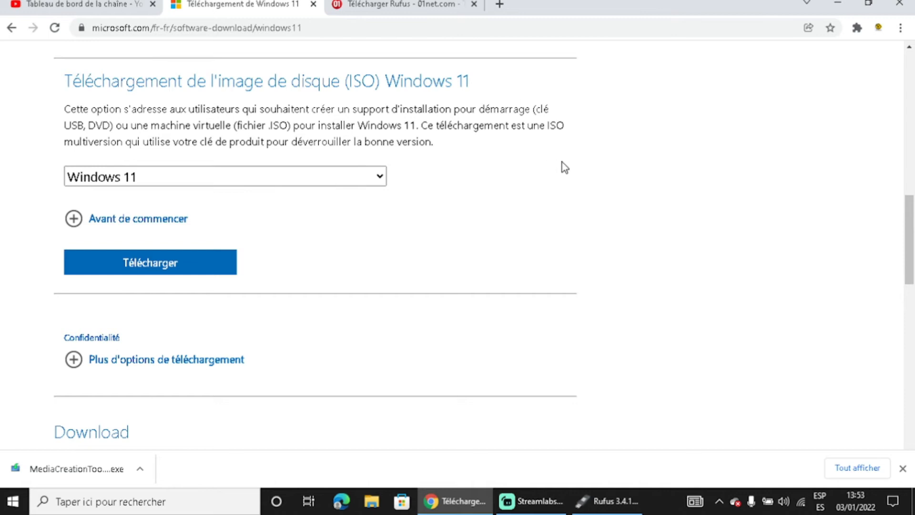
{"action": "scroll", "coordinate": [610, 153], "scroll_direction": "up", "scroll_amount": 10}
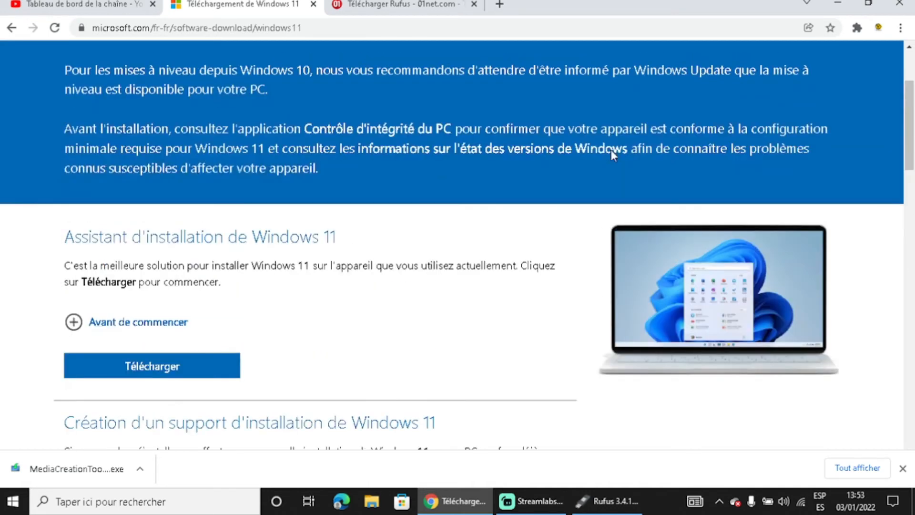
{"action": "scroll", "coordinate": [613, 153], "scroll_direction": "down", "scroll_amount": 11}
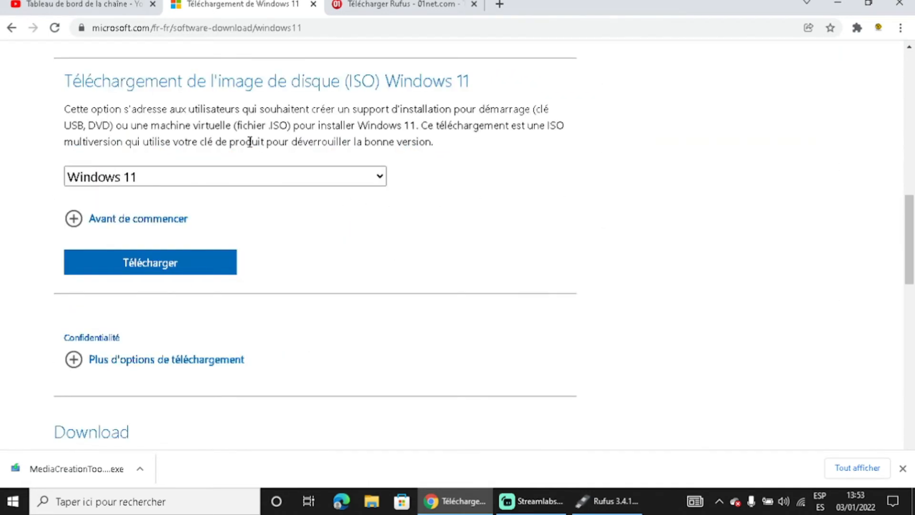
{"action": "left_click", "coordinate": [374, 177]}
{"action": "left_click", "coordinate": [218, 216]}
{"action": "left_click", "coordinate": [185, 263]}
Select Français as the product language and confirm it to get the ISO download link
{"action": "scroll", "coordinate": [185, 261], "scroll_direction": "down", "scroll_amount": 3}
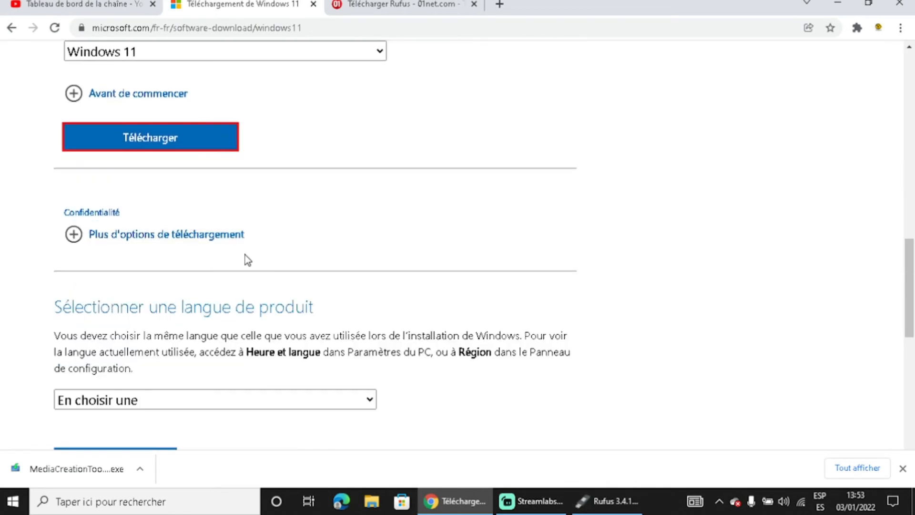
{"action": "scroll", "coordinate": [245, 261], "scroll_direction": "down", "scroll_amount": 4}
{"action": "left_click", "coordinate": [327, 196]}
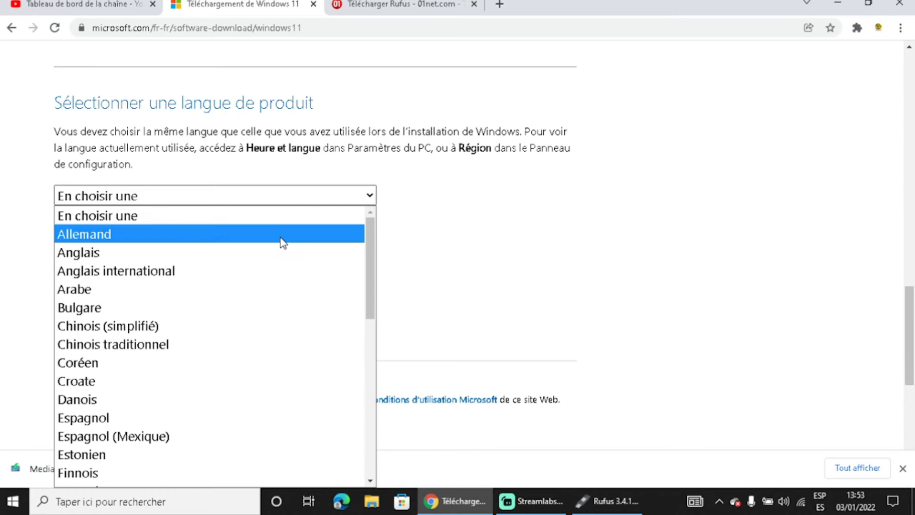
{"action": "scroll", "coordinate": [243, 286], "scroll_direction": "down", "scroll_amount": 3}
{"action": "left_click", "coordinate": [110, 354]}
{"action": "left_click", "coordinate": [139, 268]}
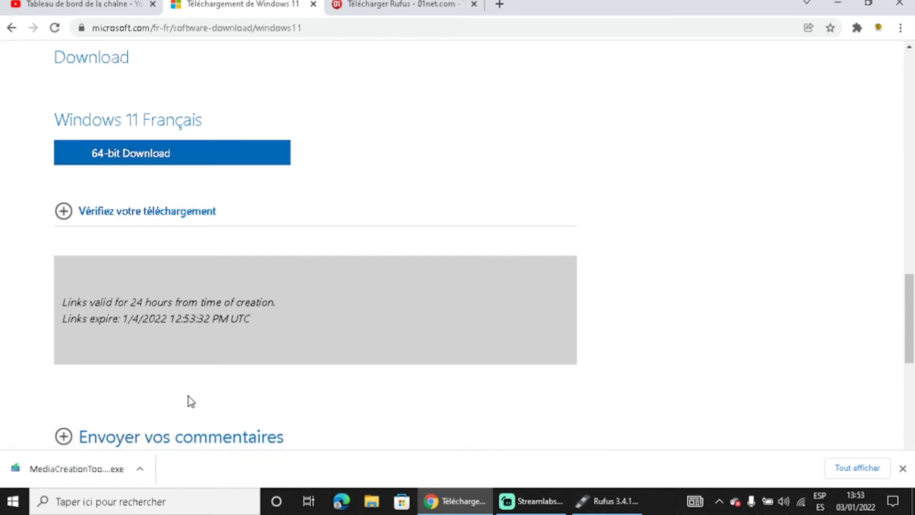
Switch to Rufus and select the 16 GB USB drive CCCOMA_X64FRE_FR-FR_DV9 (G:) as the target device
{"action": "scroll", "coordinate": [534, 185], "scroll_direction": "up", "scroll_amount": 15}
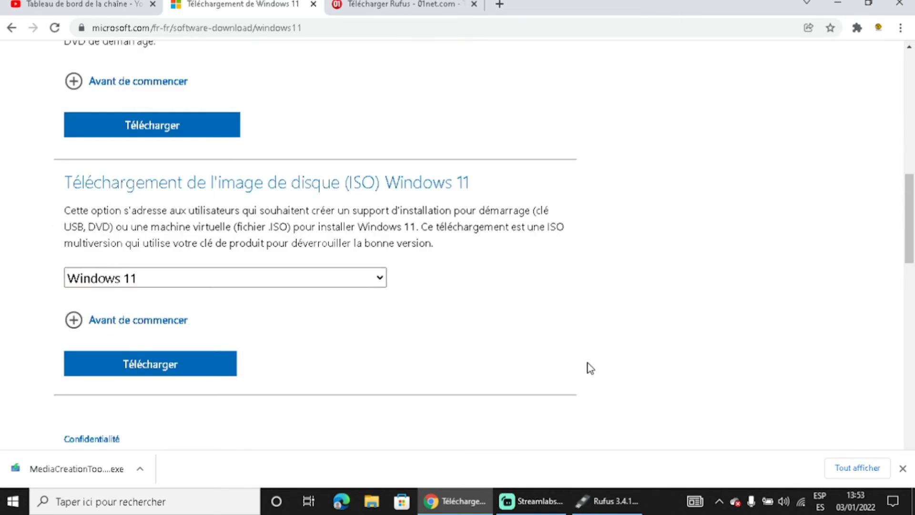
{"action": "left_click", "coordinate": [600, 509]}
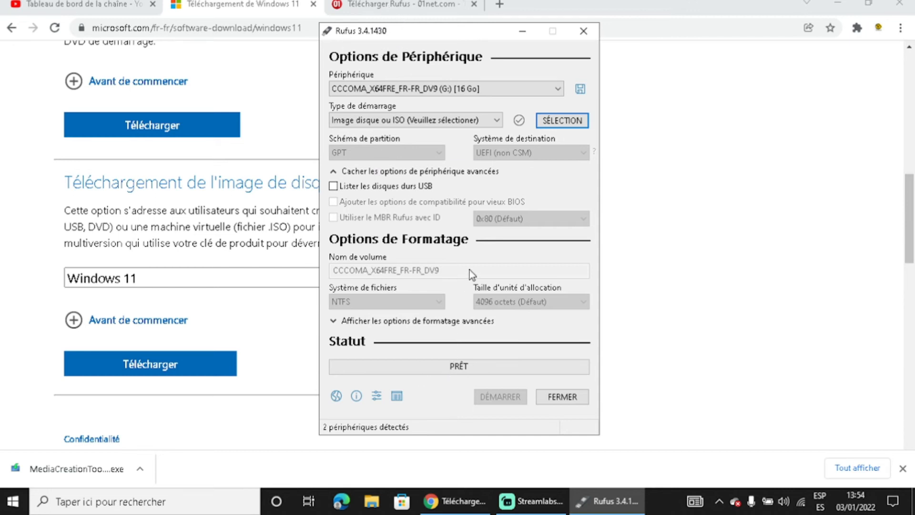
{"action": "left_click", "coordinate": [529, 93]}
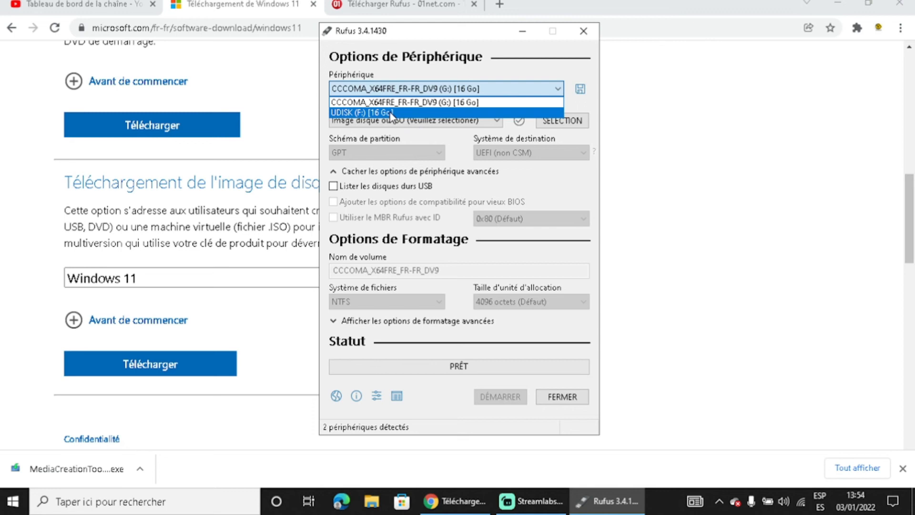
{"action": "left_click", "coordinate": [404, 102]}
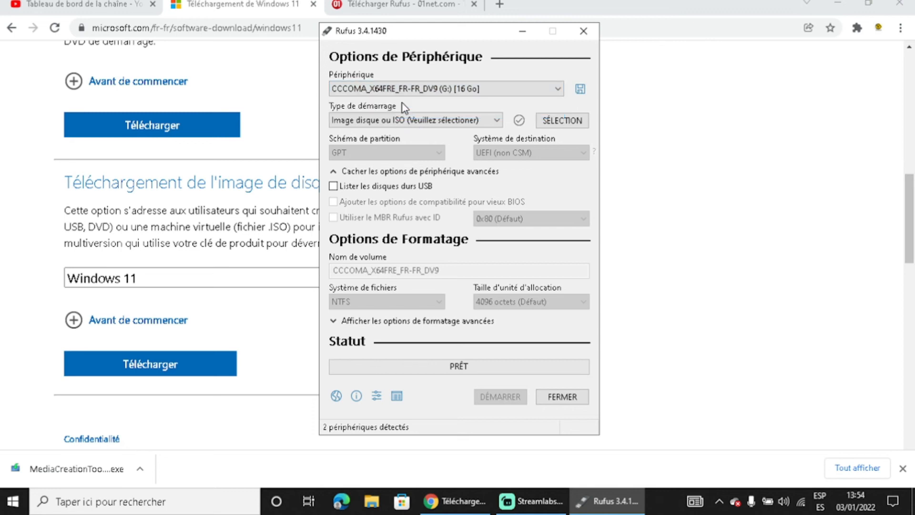
Load Win11_French_x64v1 from Téléchargements as the boot image and start writing it to the USB drive, accepting the data erasure
{"action": "left_click", "coordinate": [563, 121]}
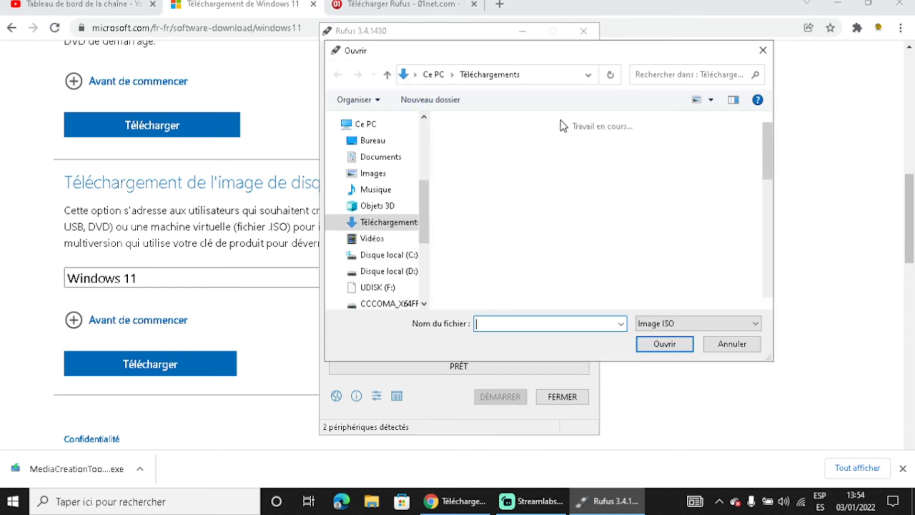
{"action": "left_click", "coordinate": [499, 189]}
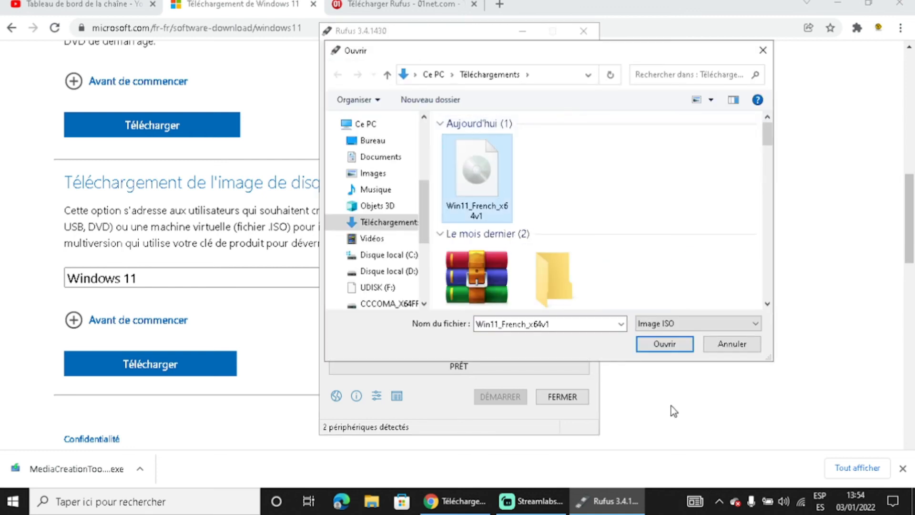
{"action": "left_click", "coordinate": [664, 344]}
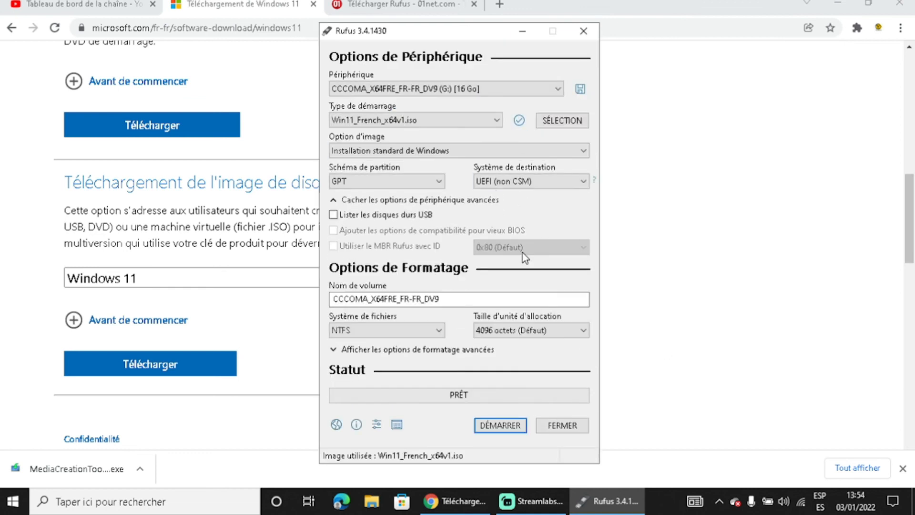
{"action": "left_click", "coordinate": [506, 426]}
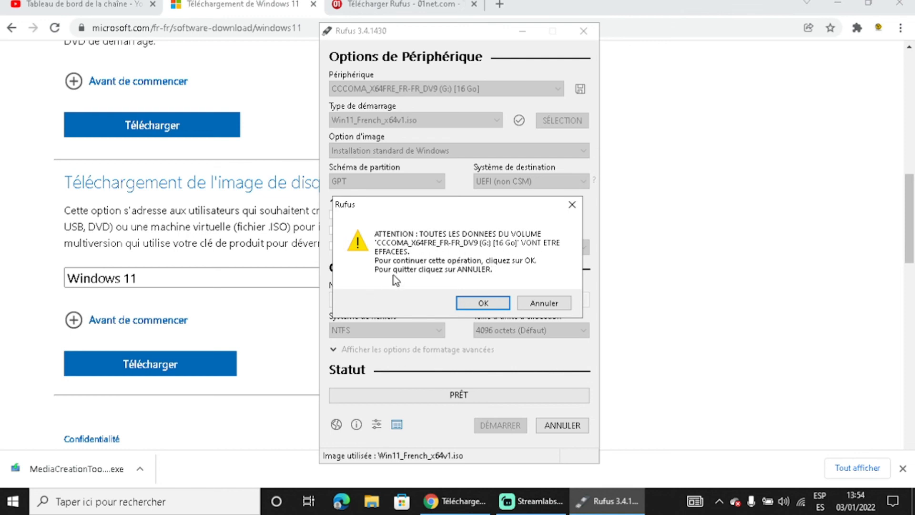
{"action": "left_click", "coordinate": [482, 303]}
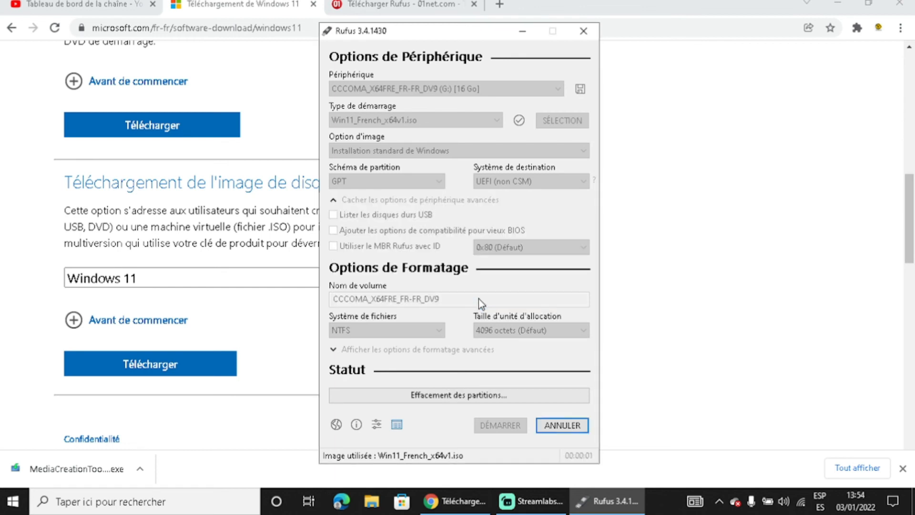